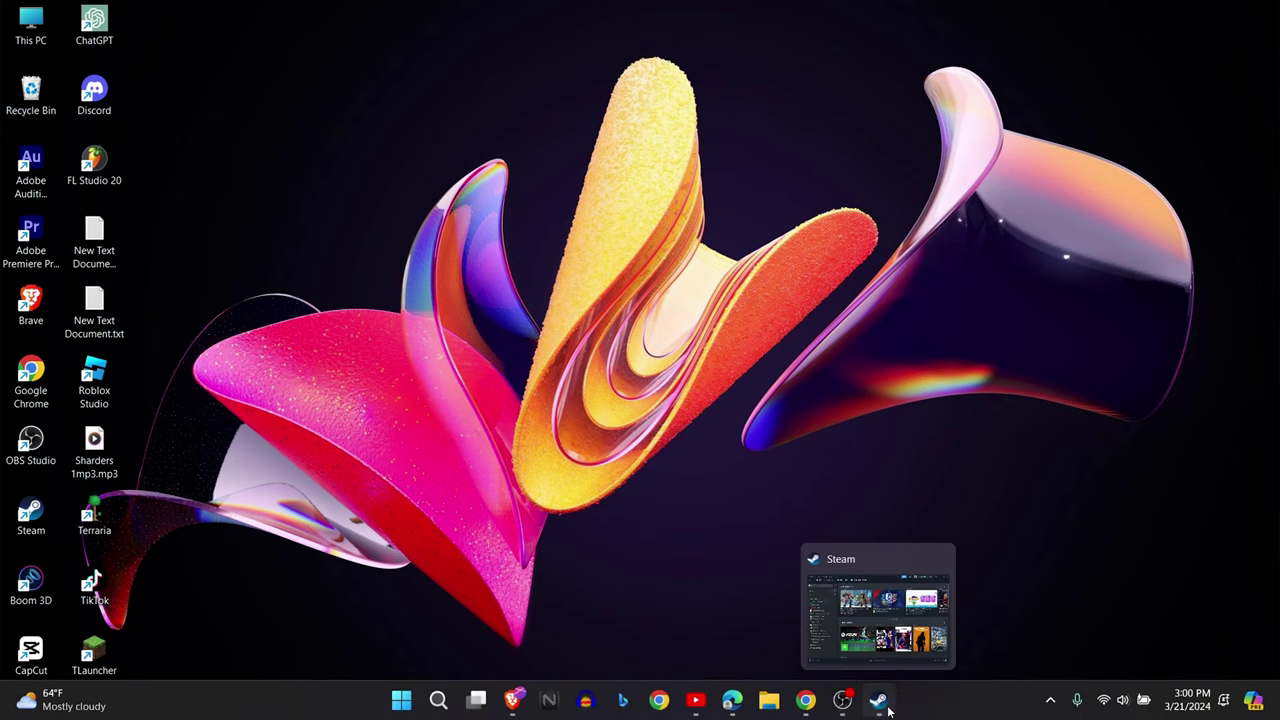
# - In Steam, check Counter-Strike 2's properties, then view Terraria's installed files settings
pyautogui.click(879, 700)
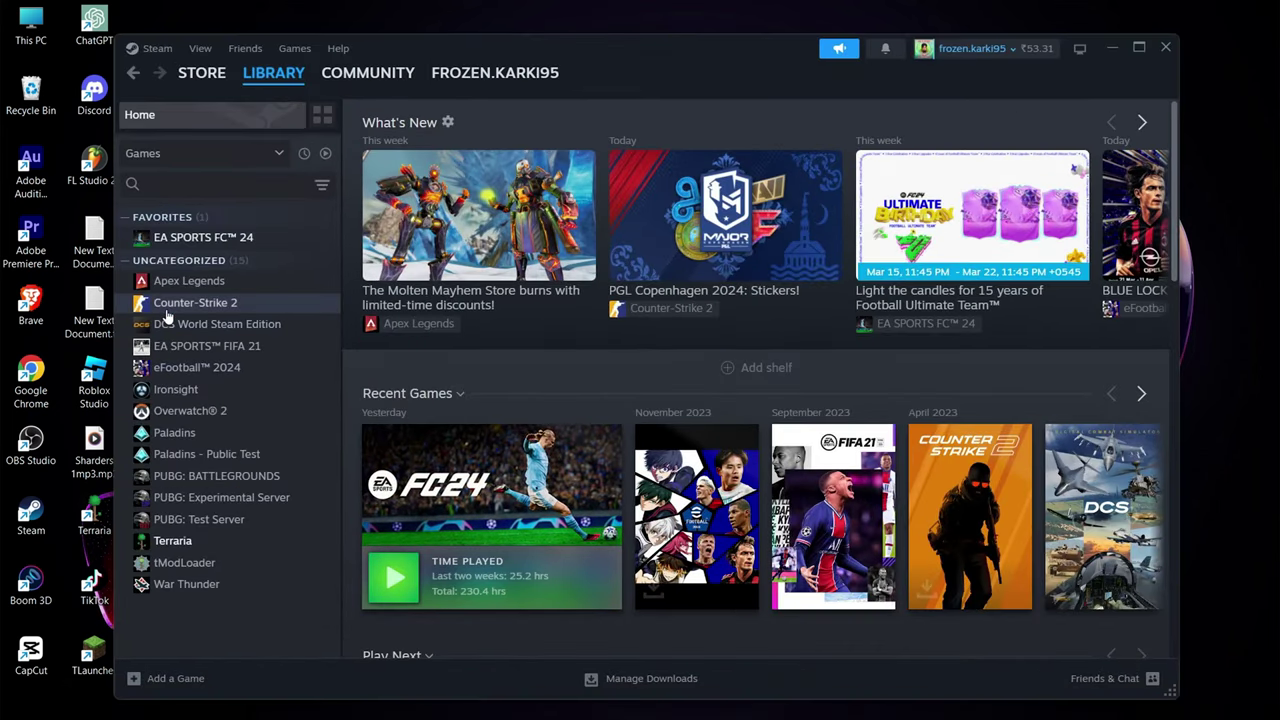
pyautogui.rightClick(253, 308)
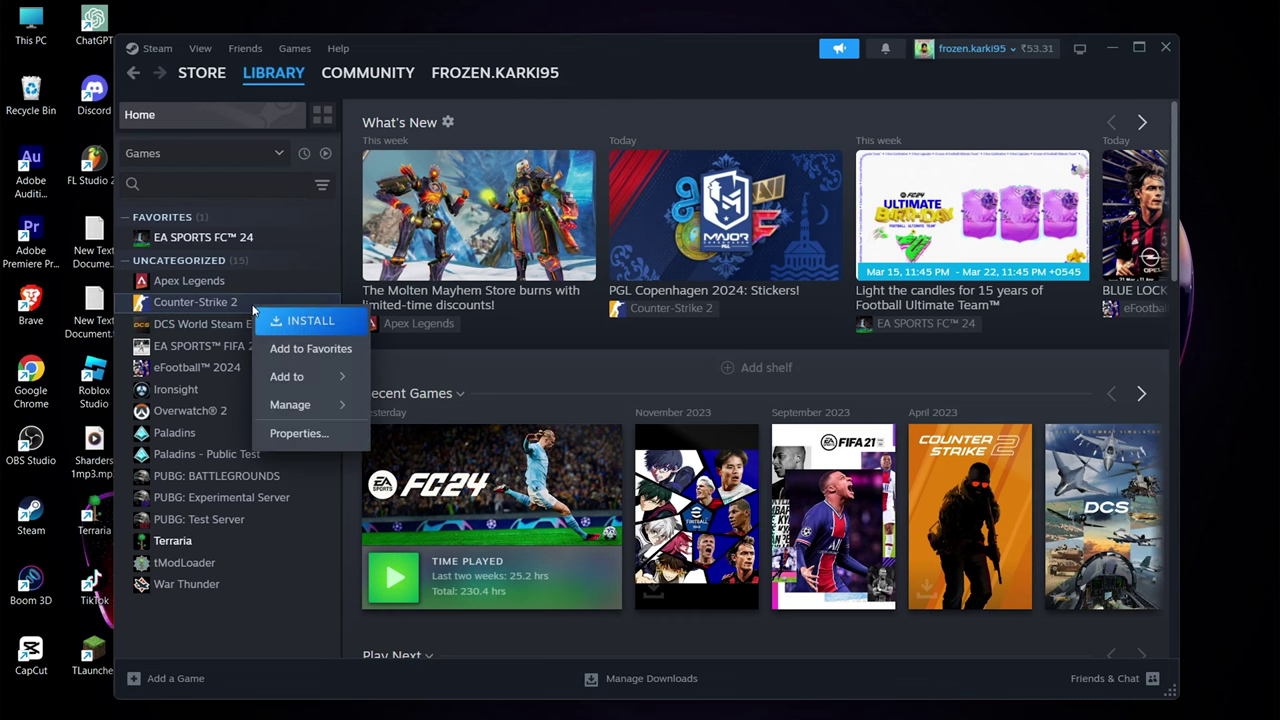
pyautogui.click(299, 433)
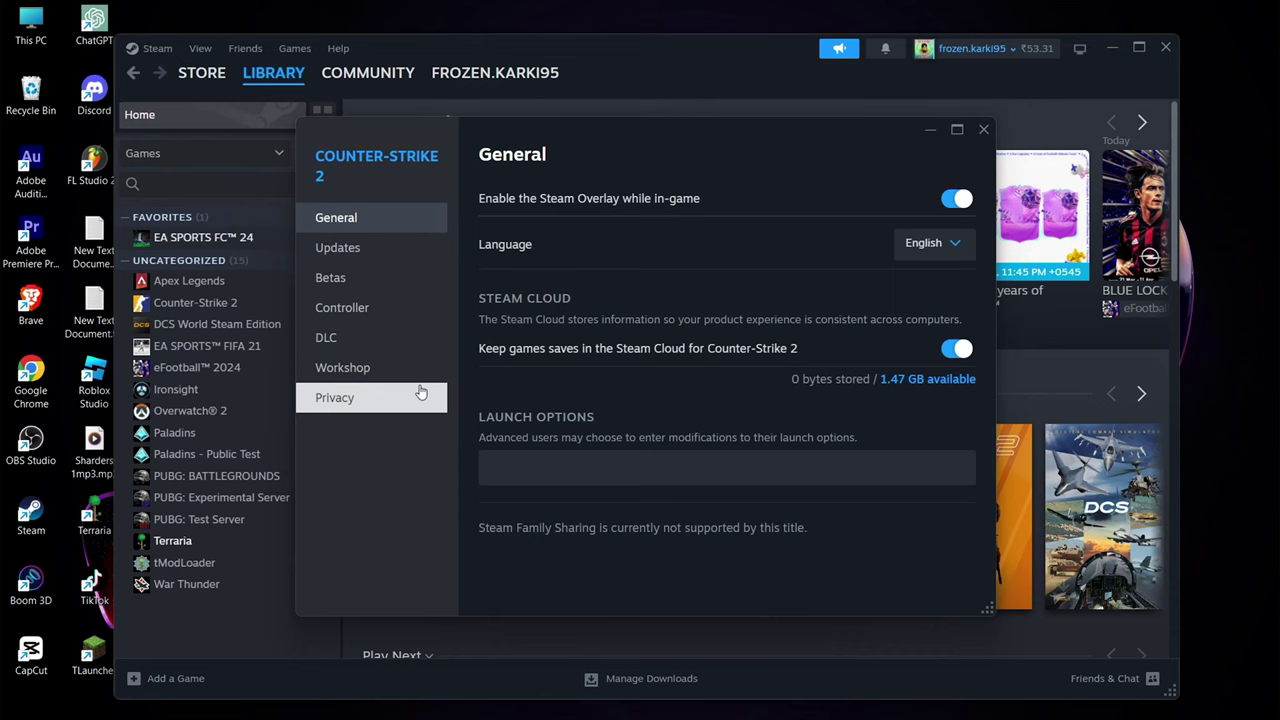
pyautogui.click(984, 129)
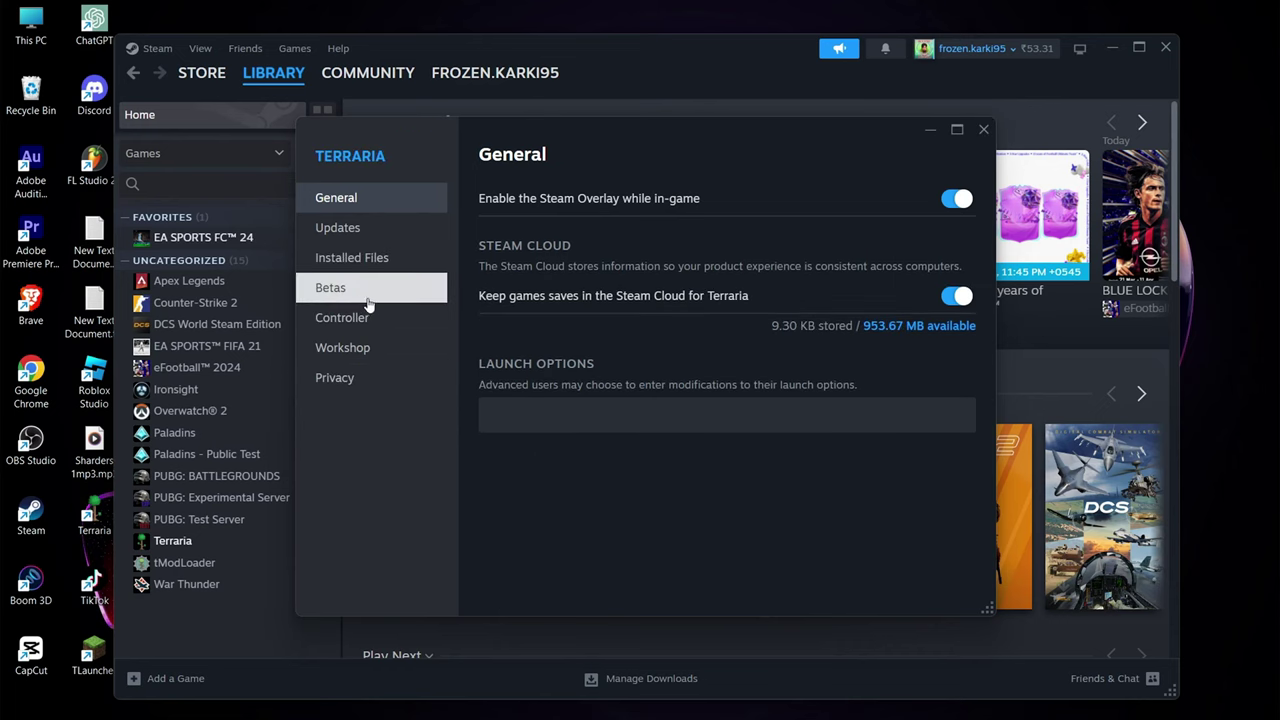
pyautogui.click(374, 264)
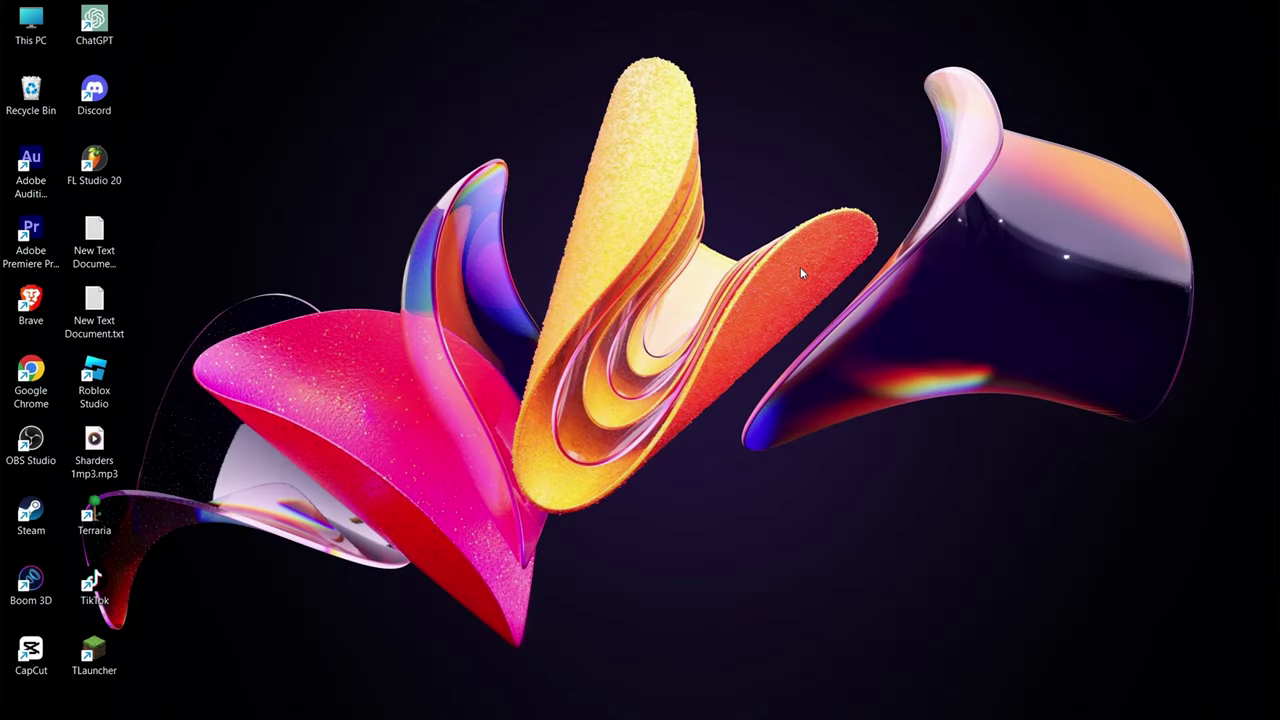
# - Open the %temp% folder via Run, then close the Temp window
pyautogui.press('super+r')
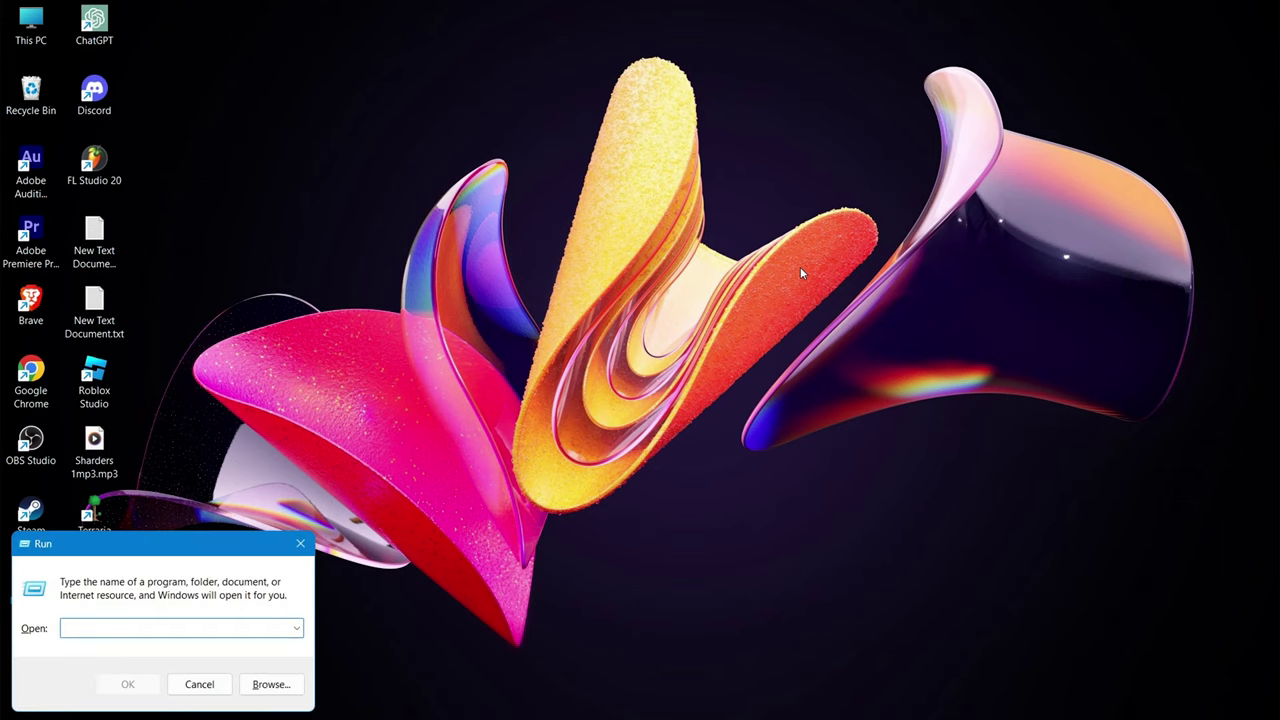
pyautogui.write('%temp')
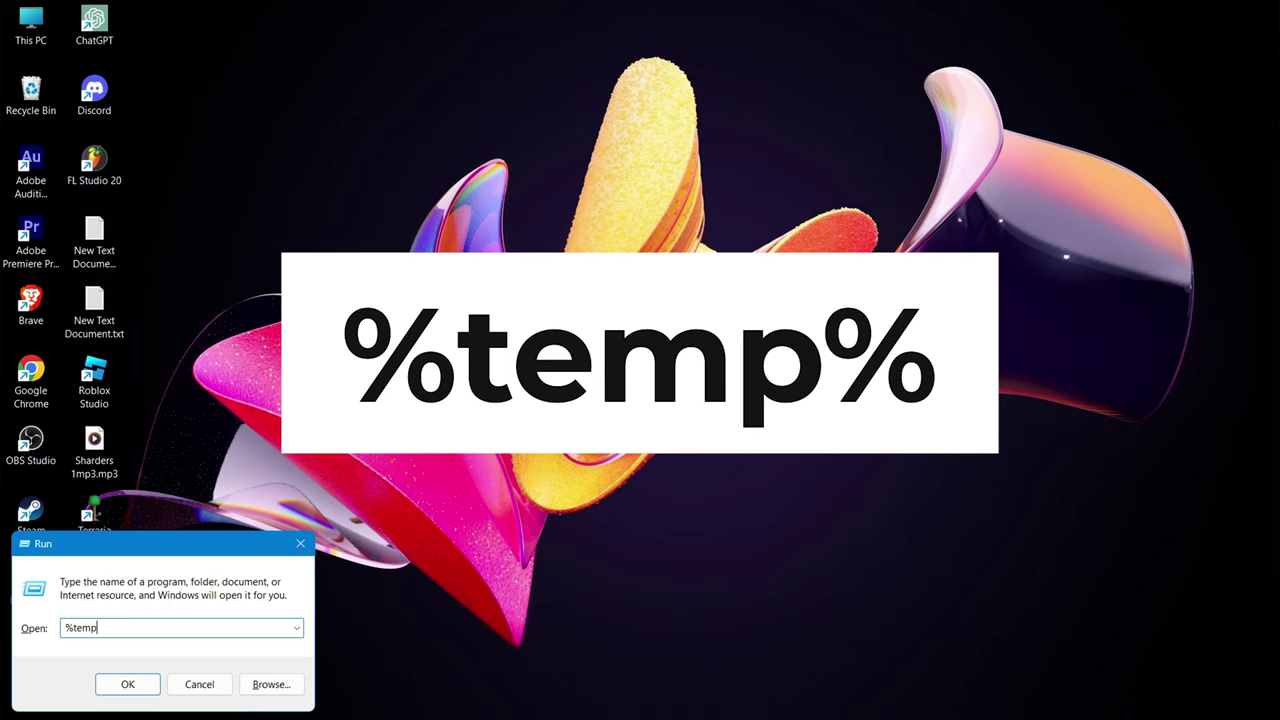
pyautogui.write('%')
pyautogui.press('Return')
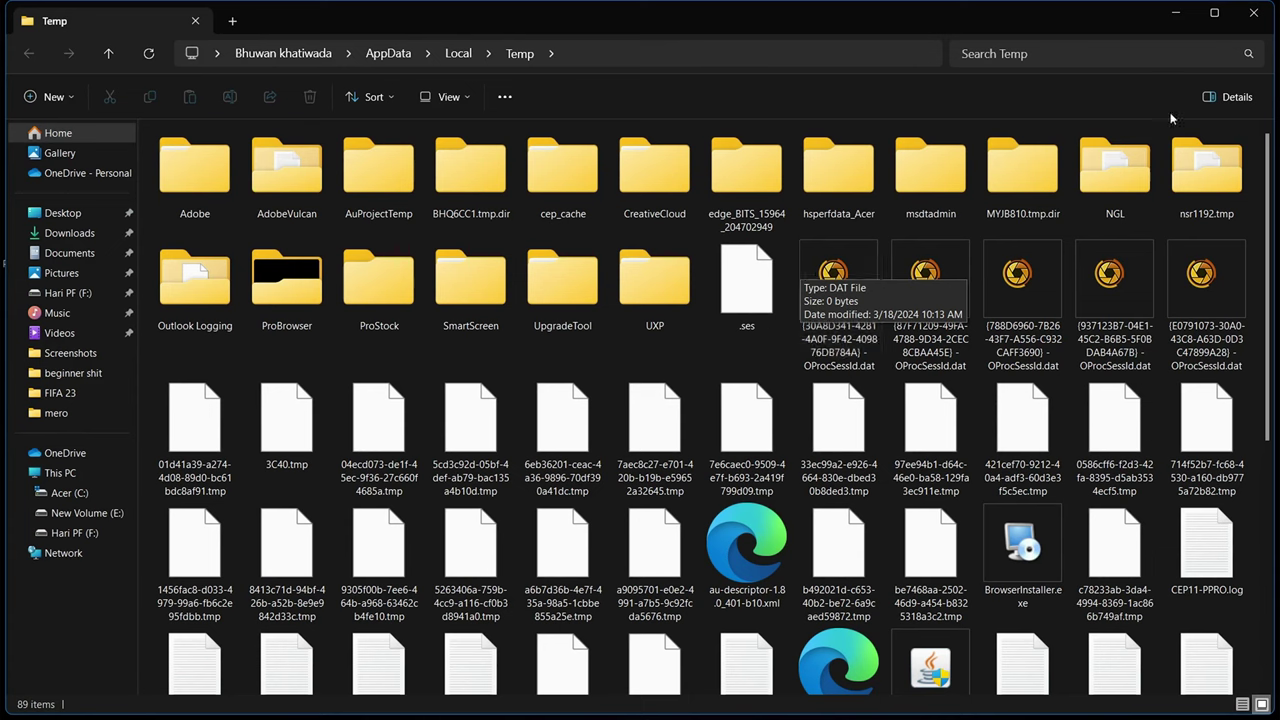
pyautogui.click(1175, 13)
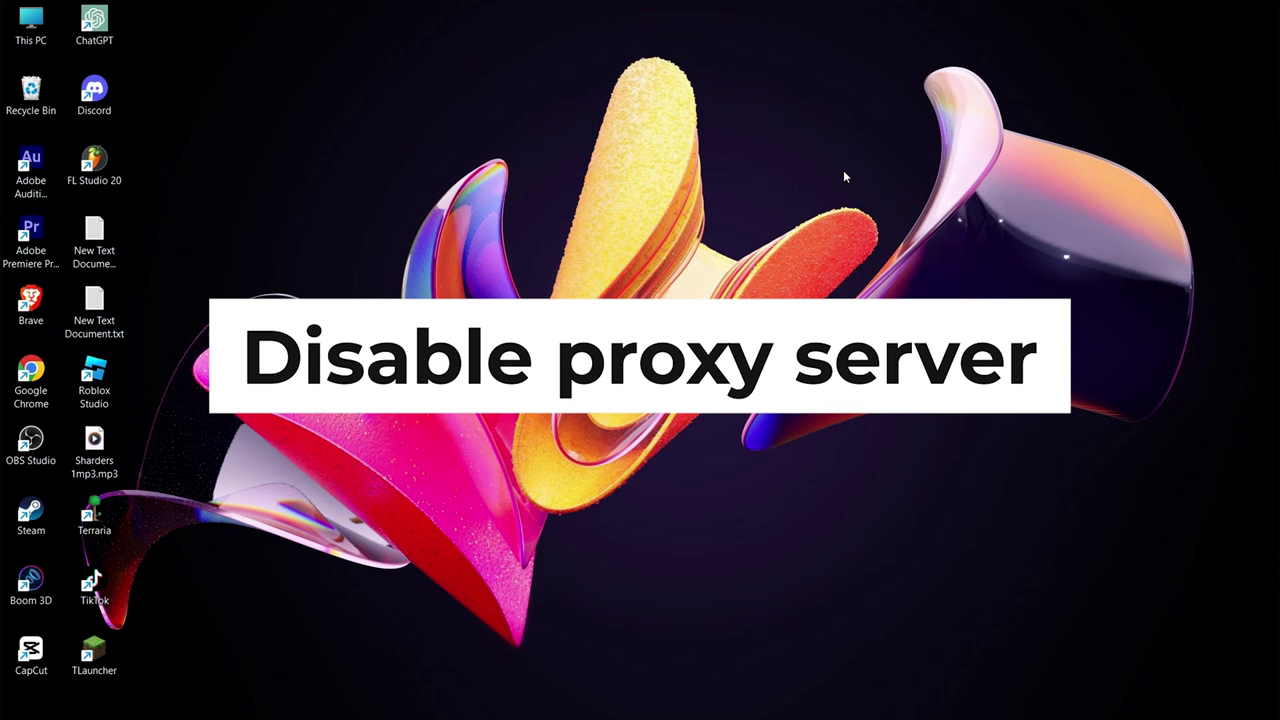
# - Search 'proxy ser' to bring up the manual proxy server settings
pyautogui.press('super')
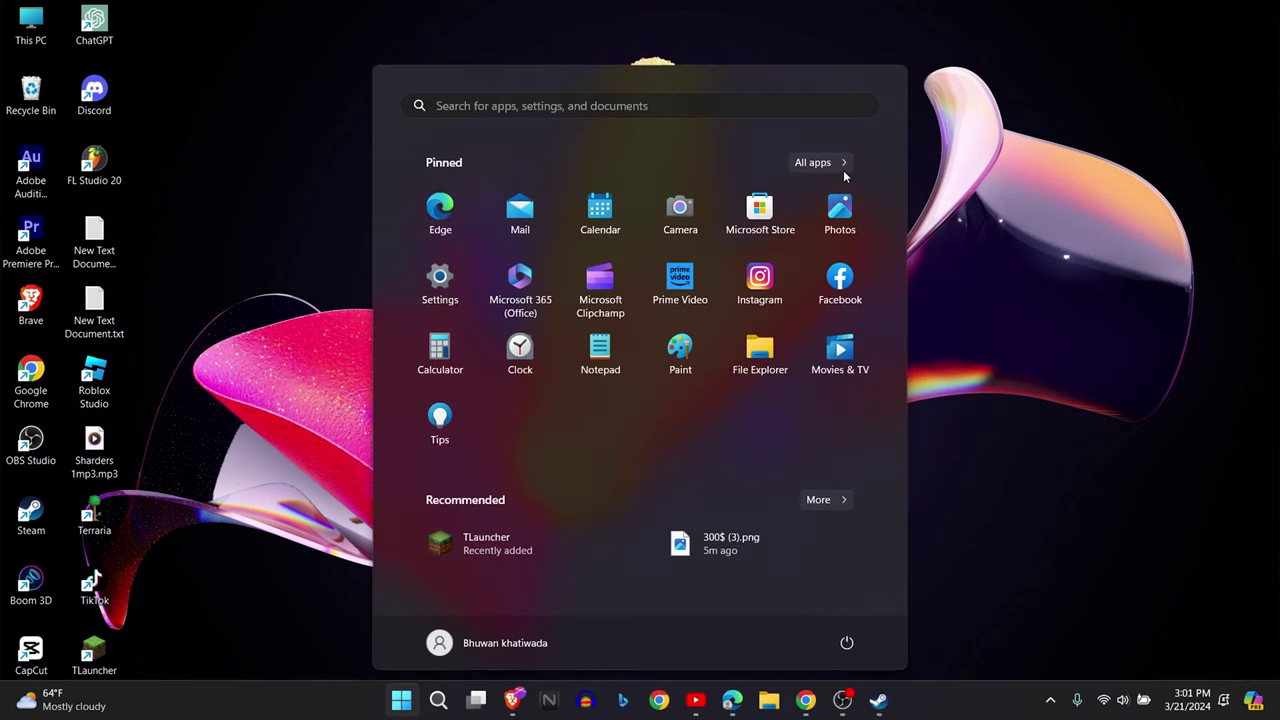
pyautogui.write('proxy ser')
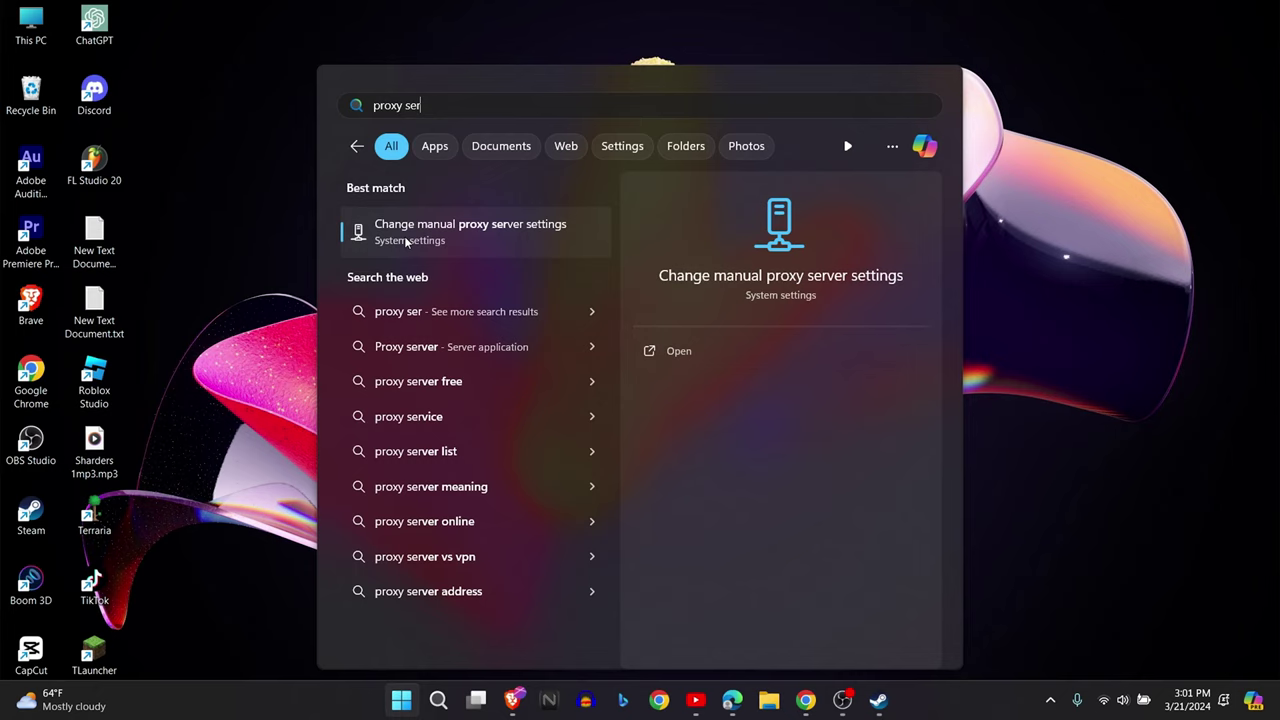
pyautogui.click(407, 241)
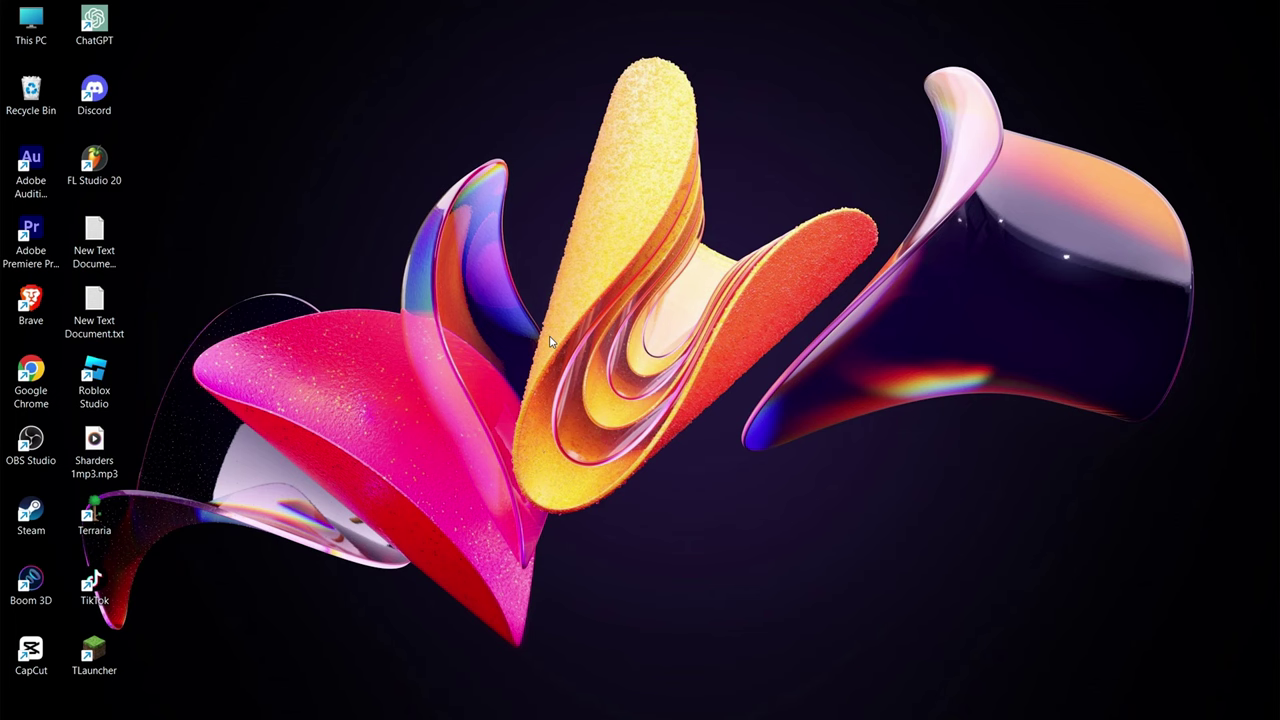
# - Launch Command Prompt with administrator rights
pyautogui.press('super')
pyautogui.write('command')
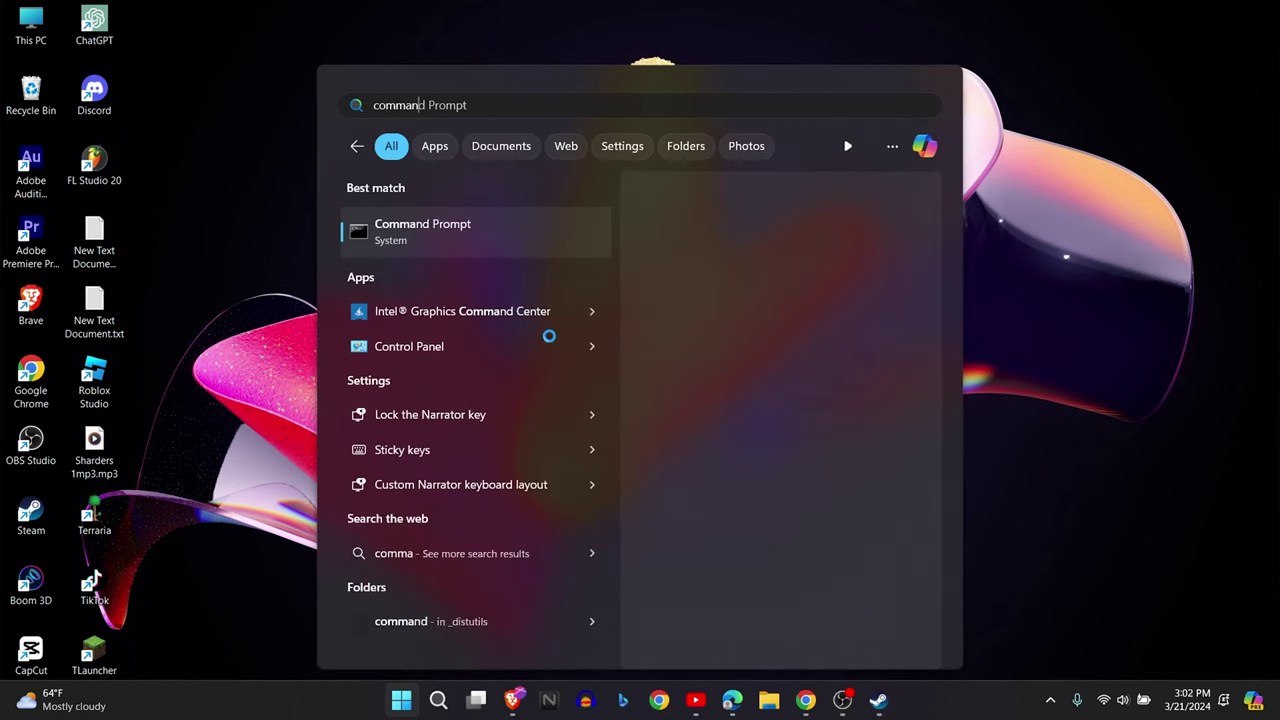
pyautogui.rightClick(460, 229)
pyautogui.click(613, 250)
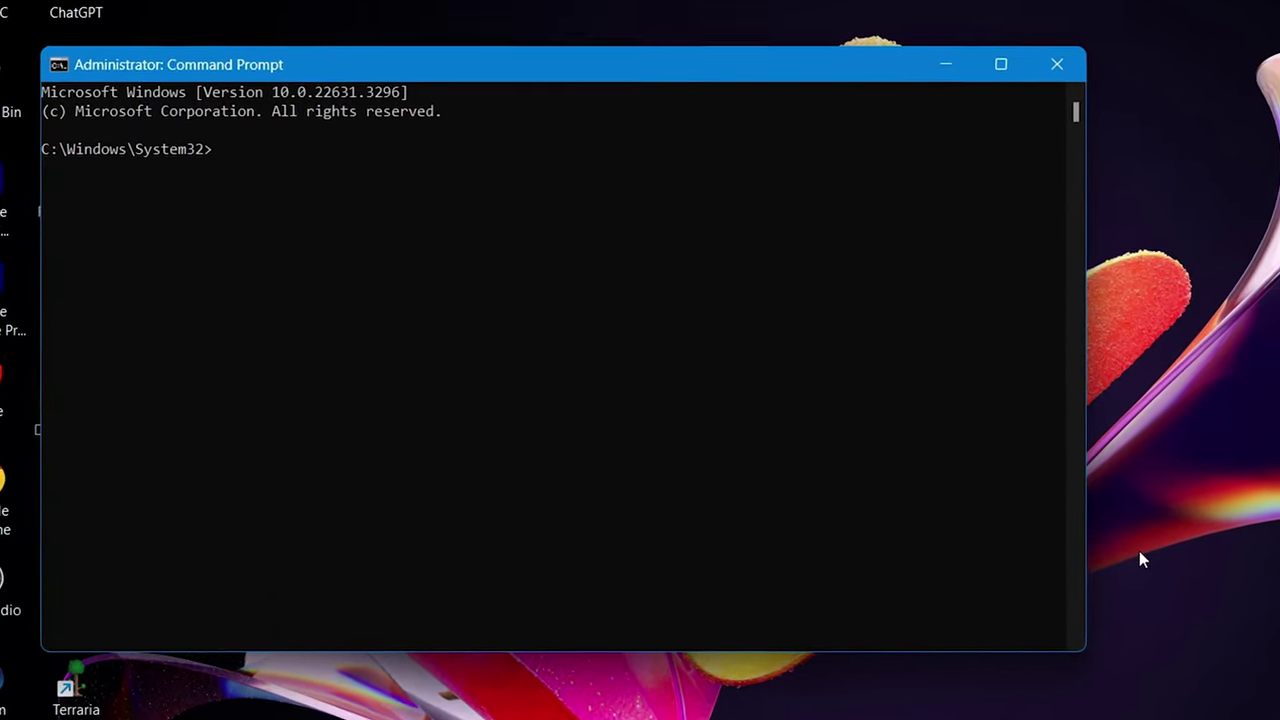
# - Draft ipconfig /flushdns, edit it toward release and renew, then clear the prompt
pyautogui.write('ipc')
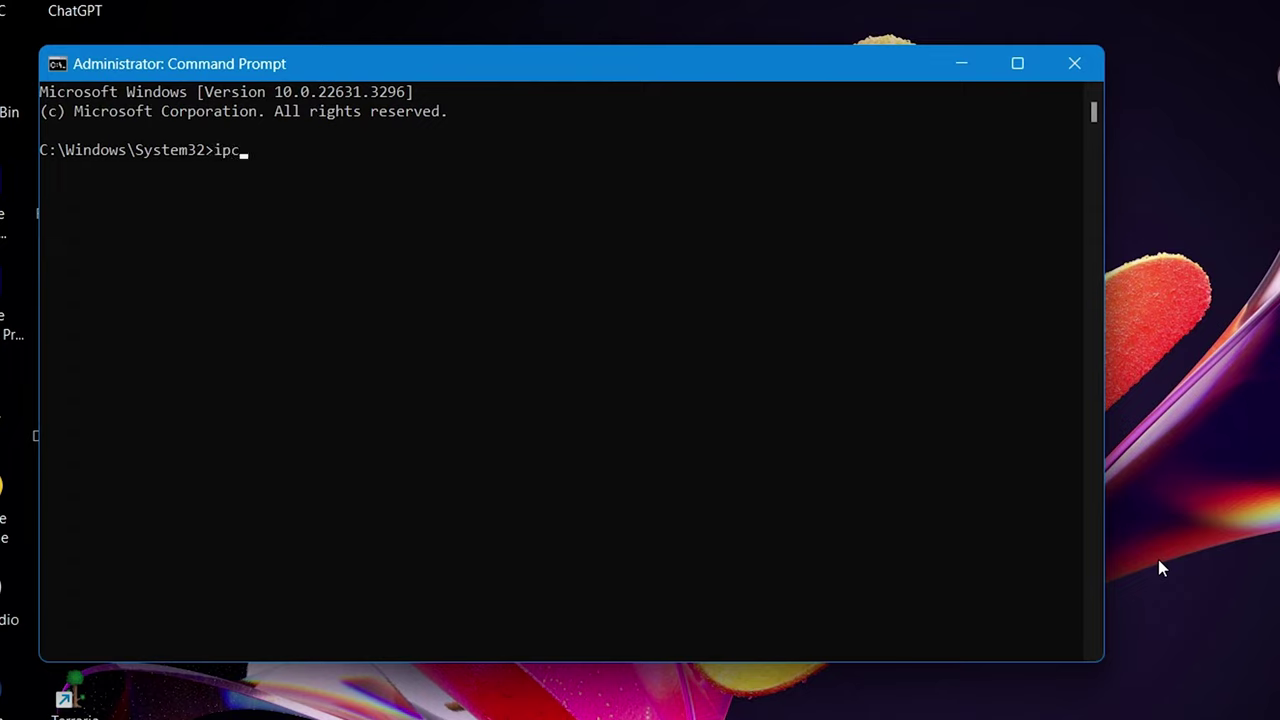
pyautogui.write('onfig /fl')
pyautogui.write('ushdns')
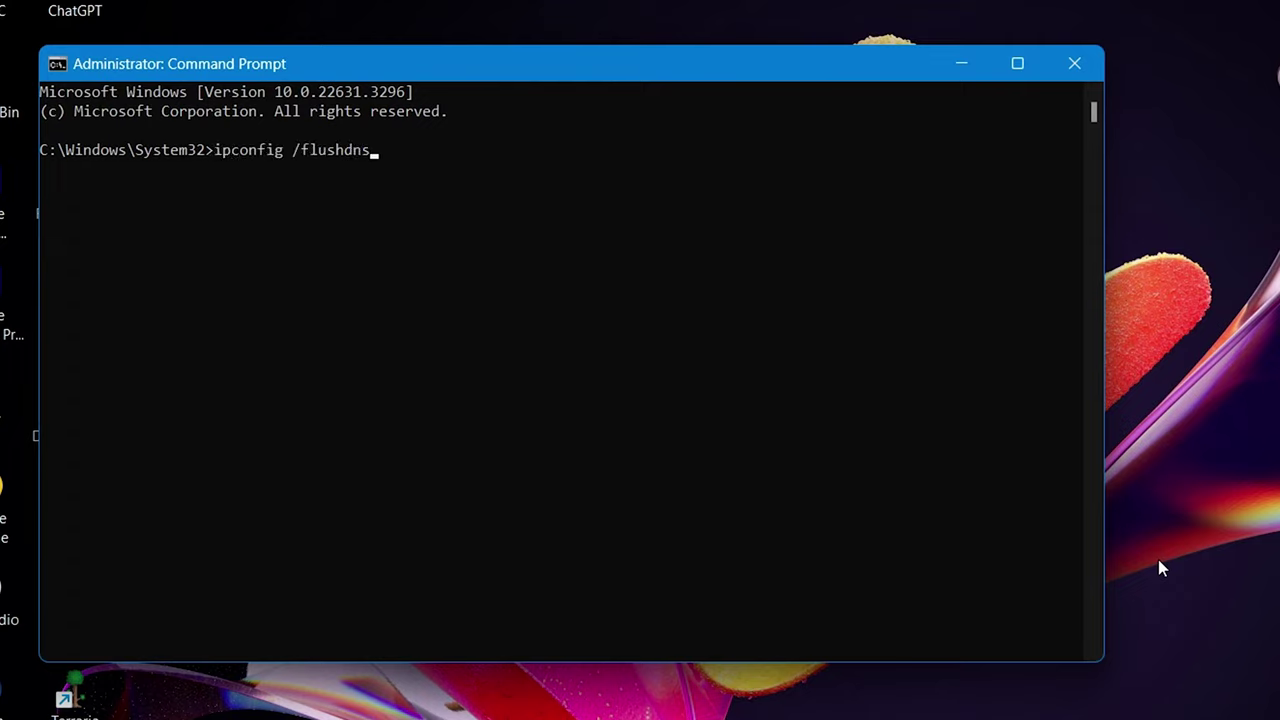
pyautogui.press('BackSpace')
pyautogui.press('BackSpace')
pyautogui.press('BackSpace')
pyautogui.write('re')
pyautogui.write('le')
pyautogui.press('BackSpace')
pyautogui.press('BackSpace')
pyautogui.press('BackSpace')
pyautogui.write('renew')
pyautogui.press('Escape')
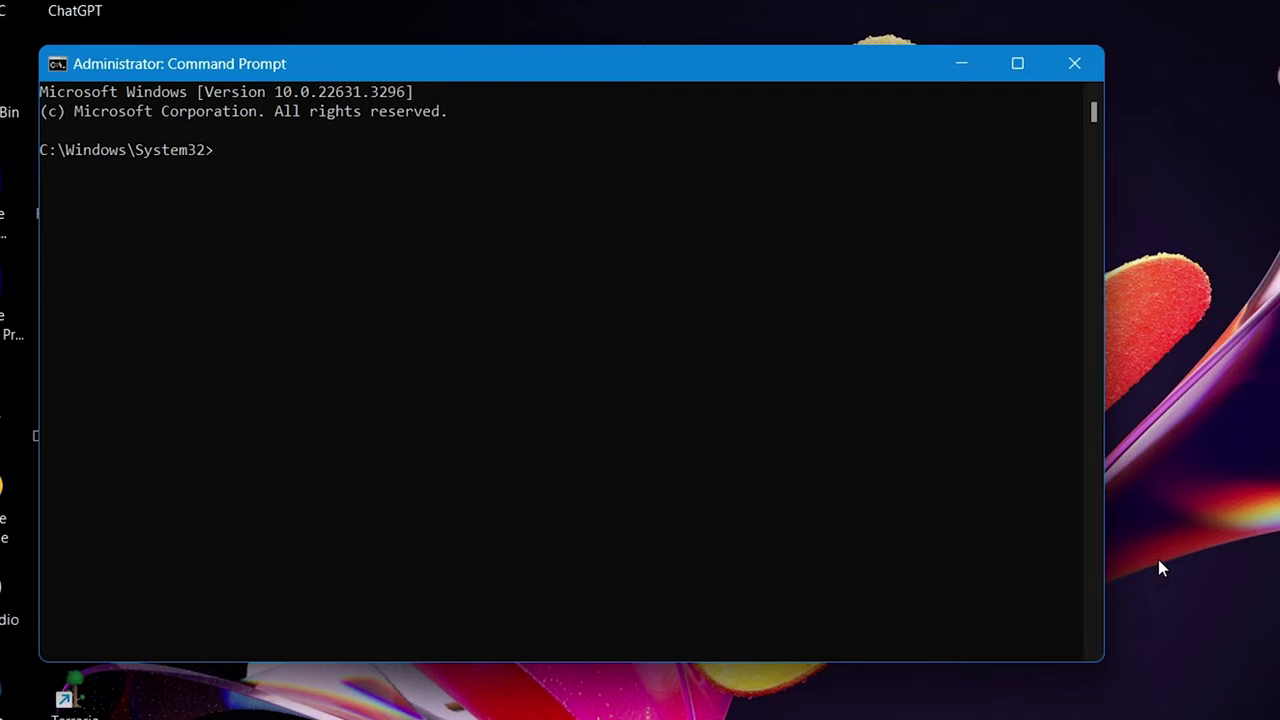
# - Enter 'netsh winsock reset', clear it, then type 'netsh ipreset reset' at the prompt
pyautogui.write('ne')
pyautogui.write('tsh')
pyautogui.write(' winsock')
pyautogui.write(' reset')
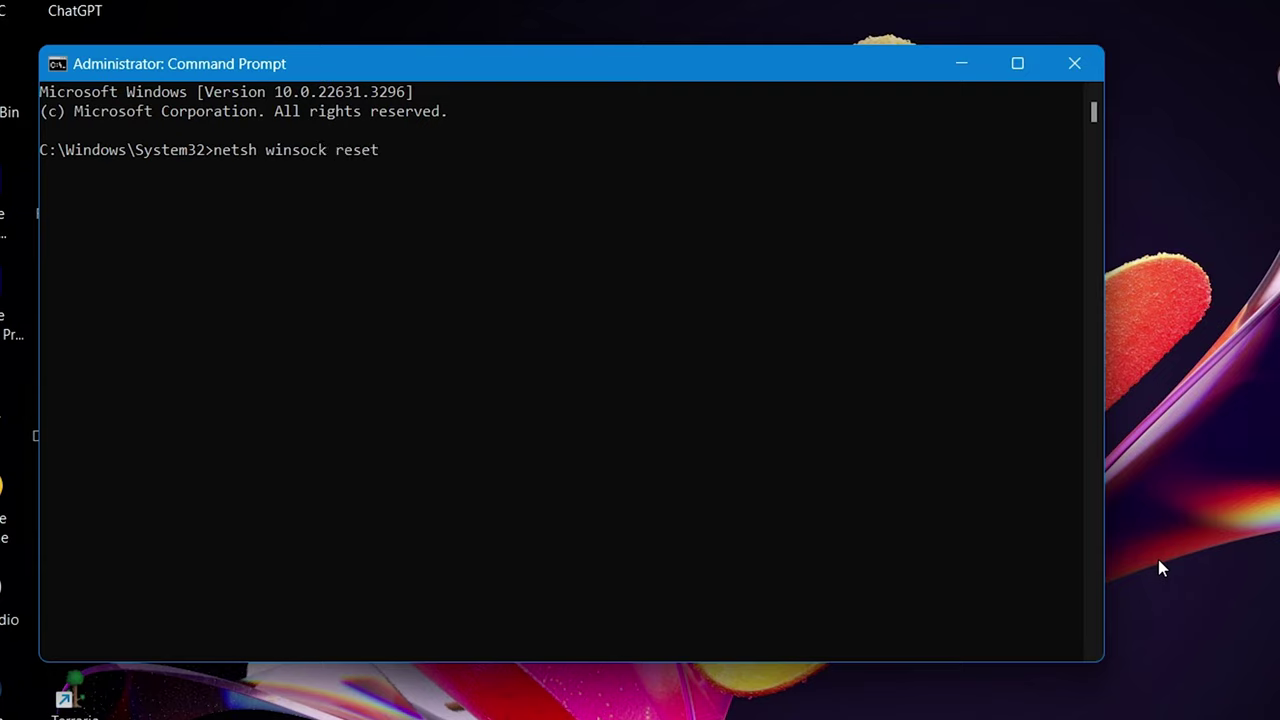
pyautogui.press('Escape')
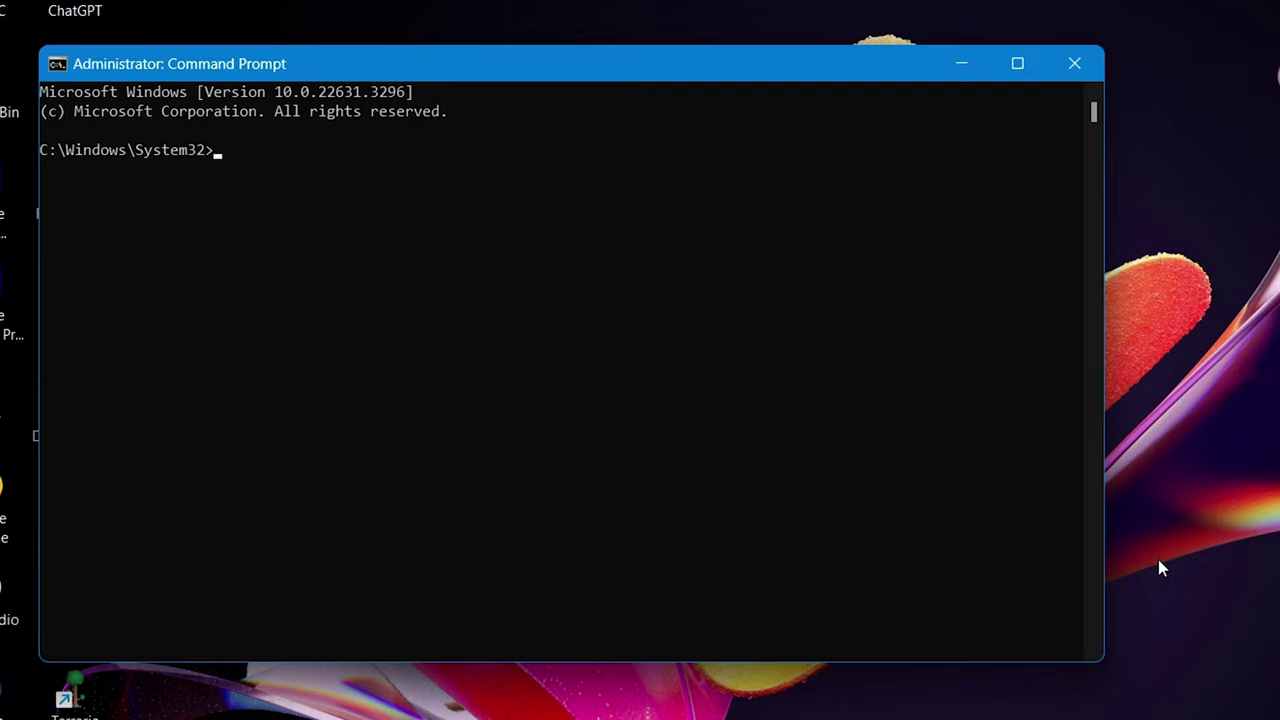
pyautogui.write('netsh')
pyautogui.write(' ipre')
pyautogui.write('set ')
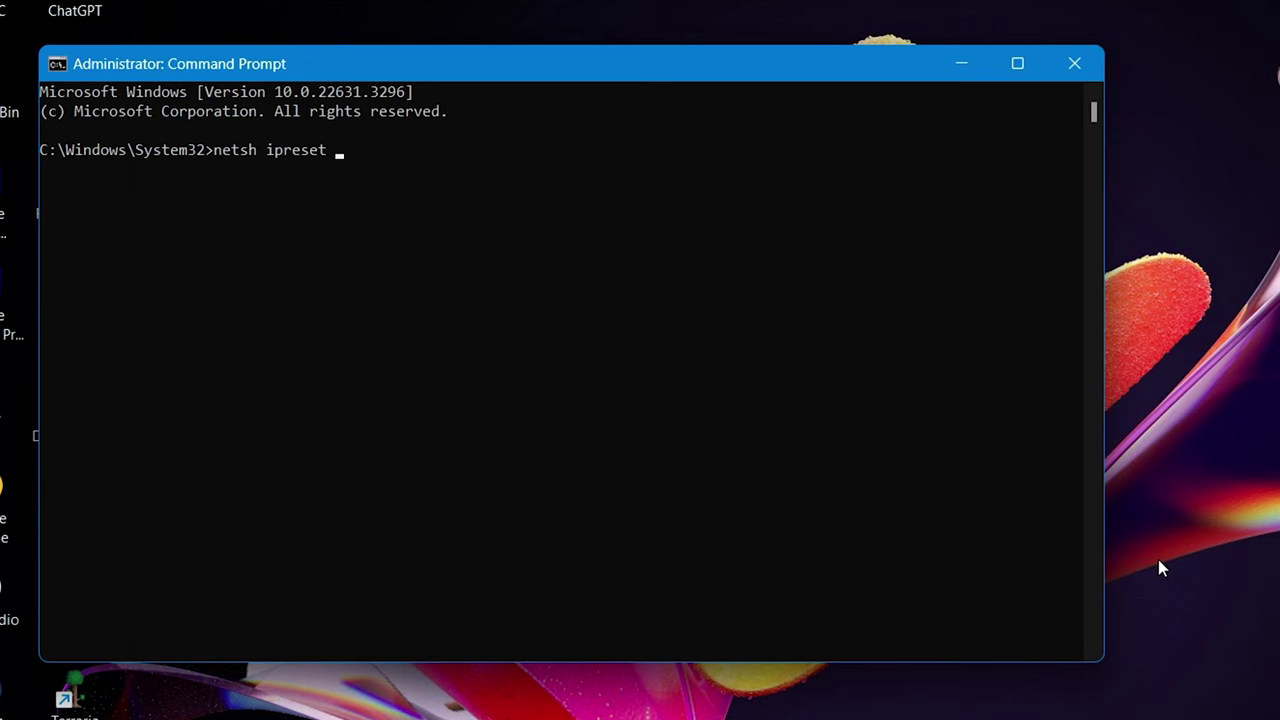
pyautogui.write('reset')
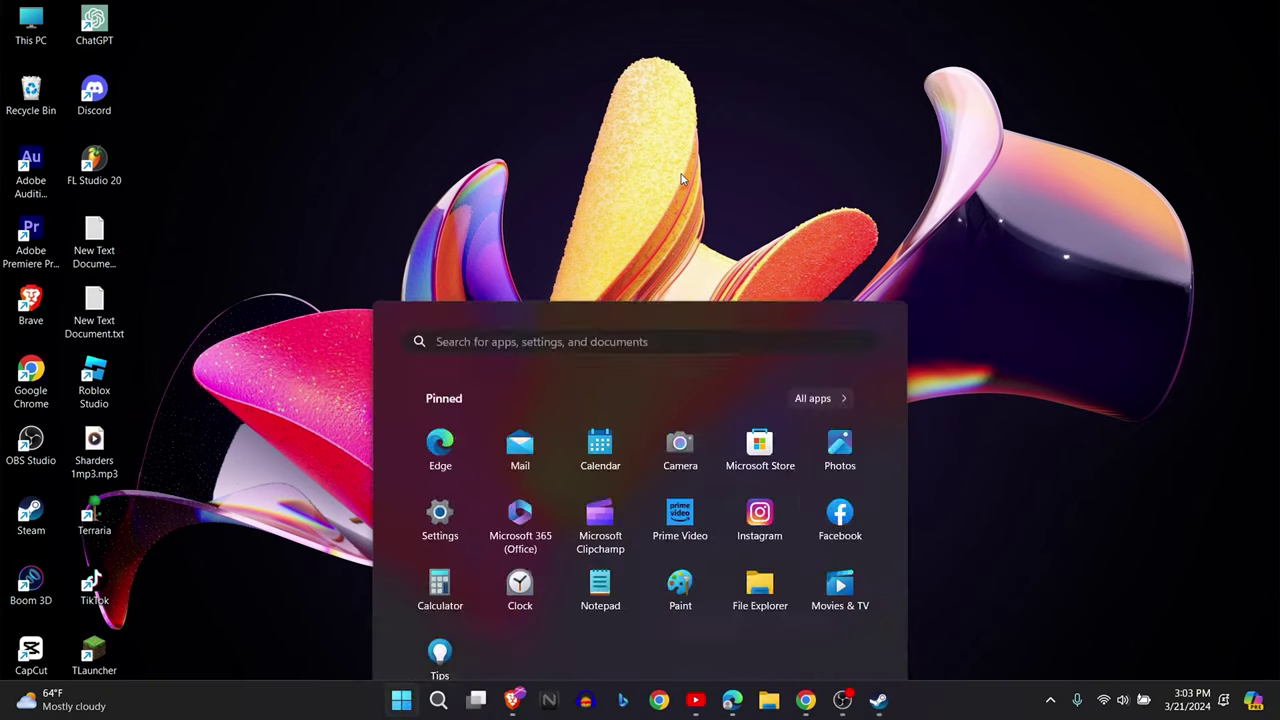
pyautogui.press('super')
pyautogui.write('windows ')
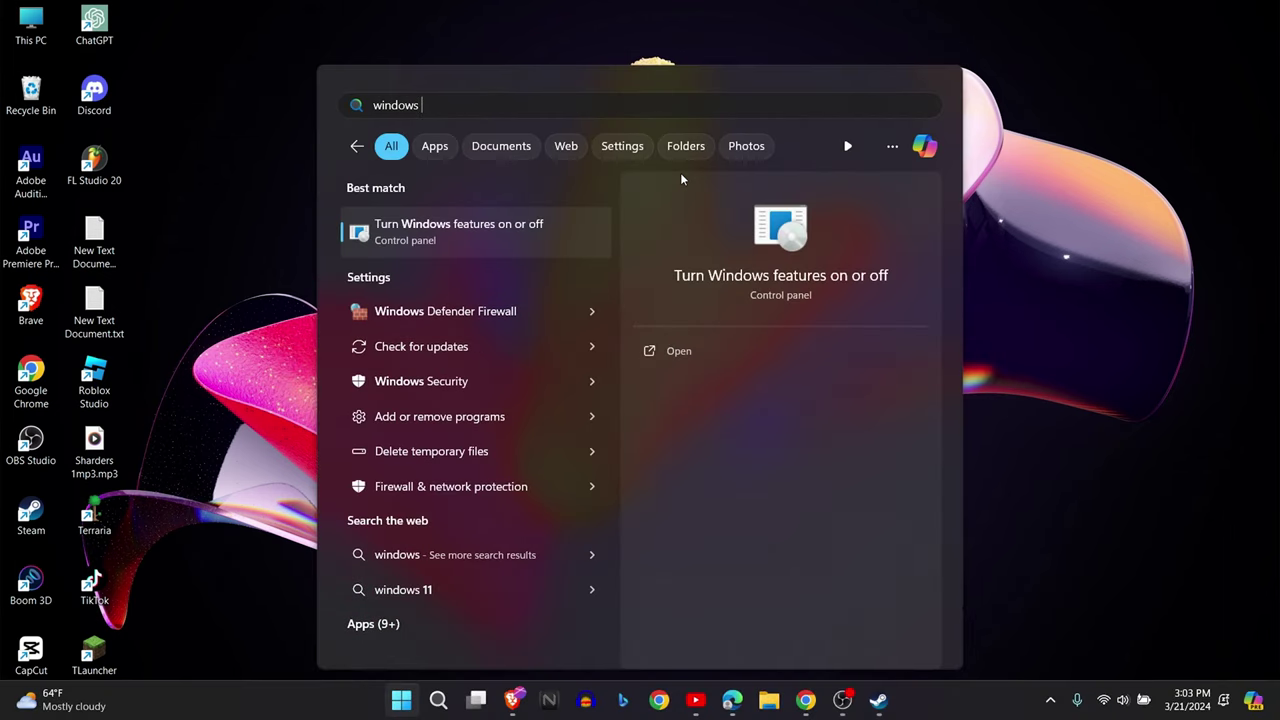
pyautogui.write('upda')
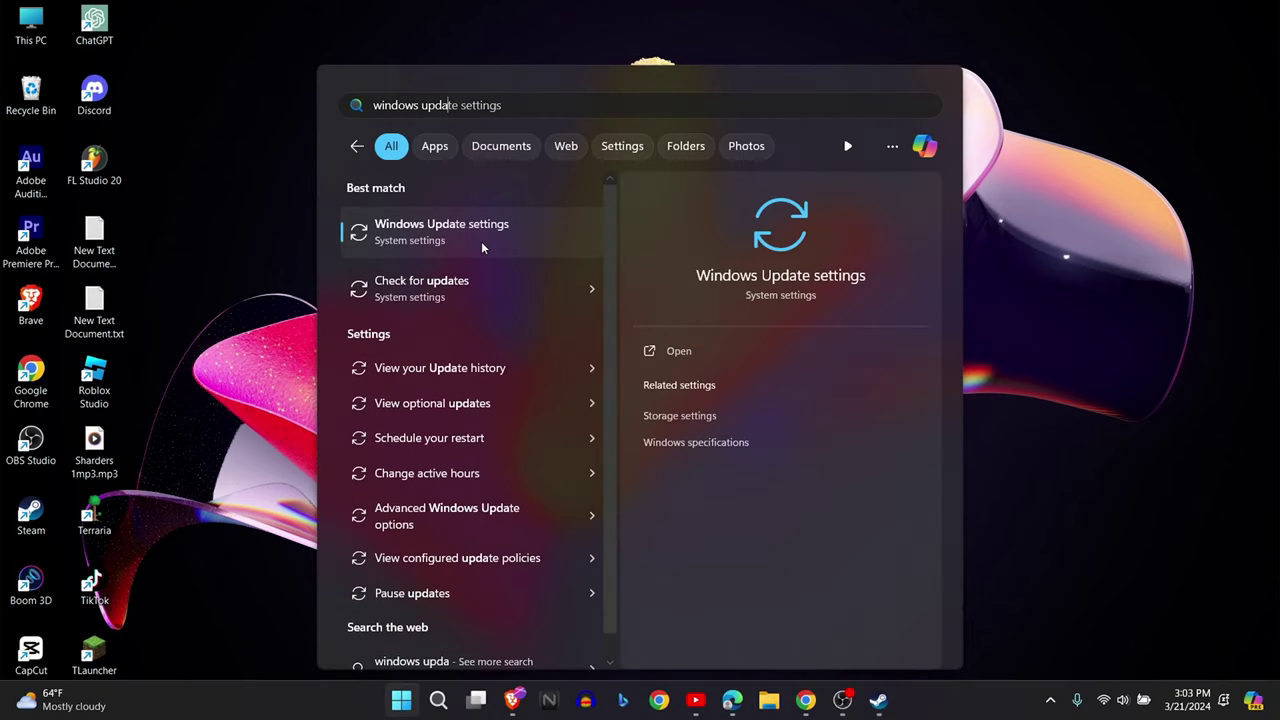
pyautogui.click(481, 241)
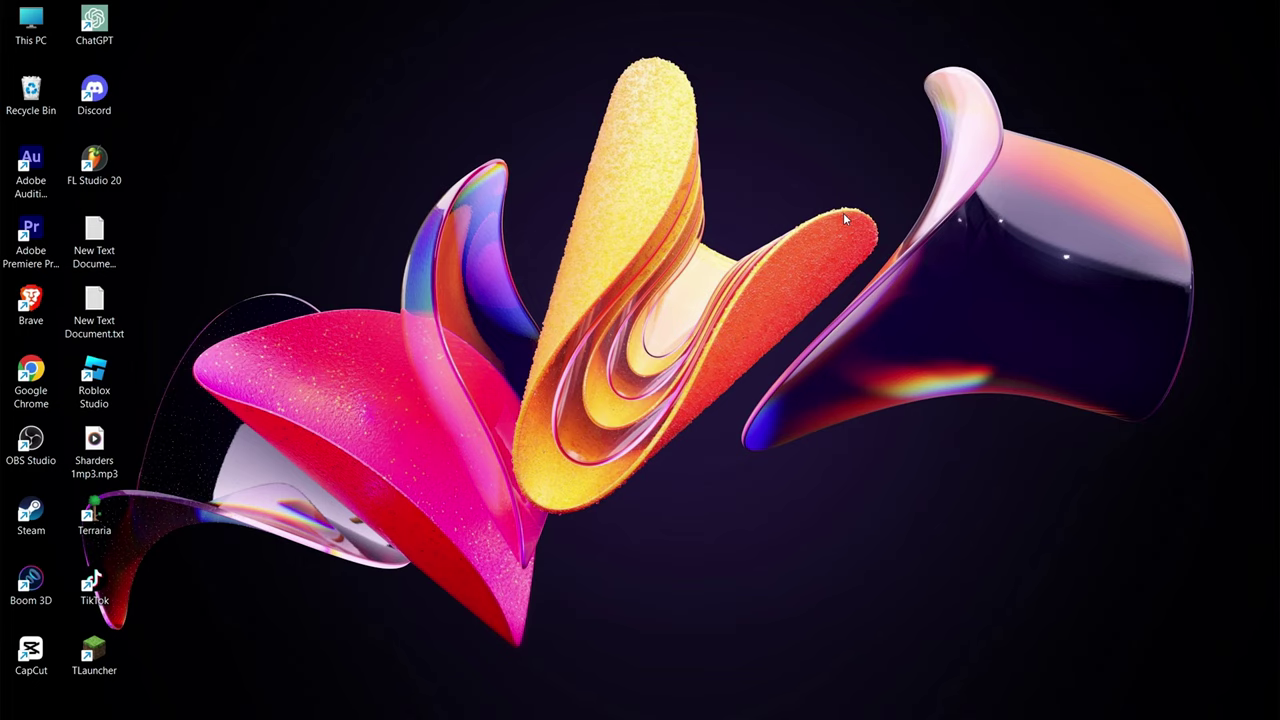
pyautogui.press('super')
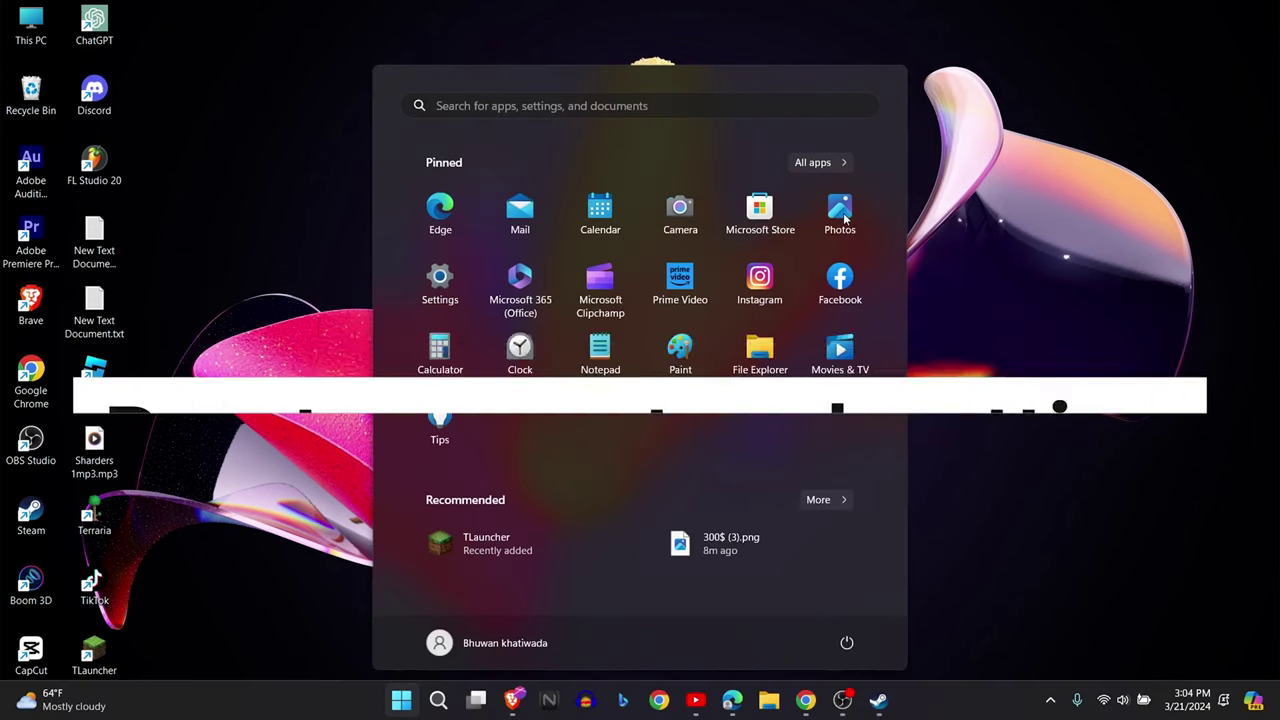
pyautogui.press('super+s')
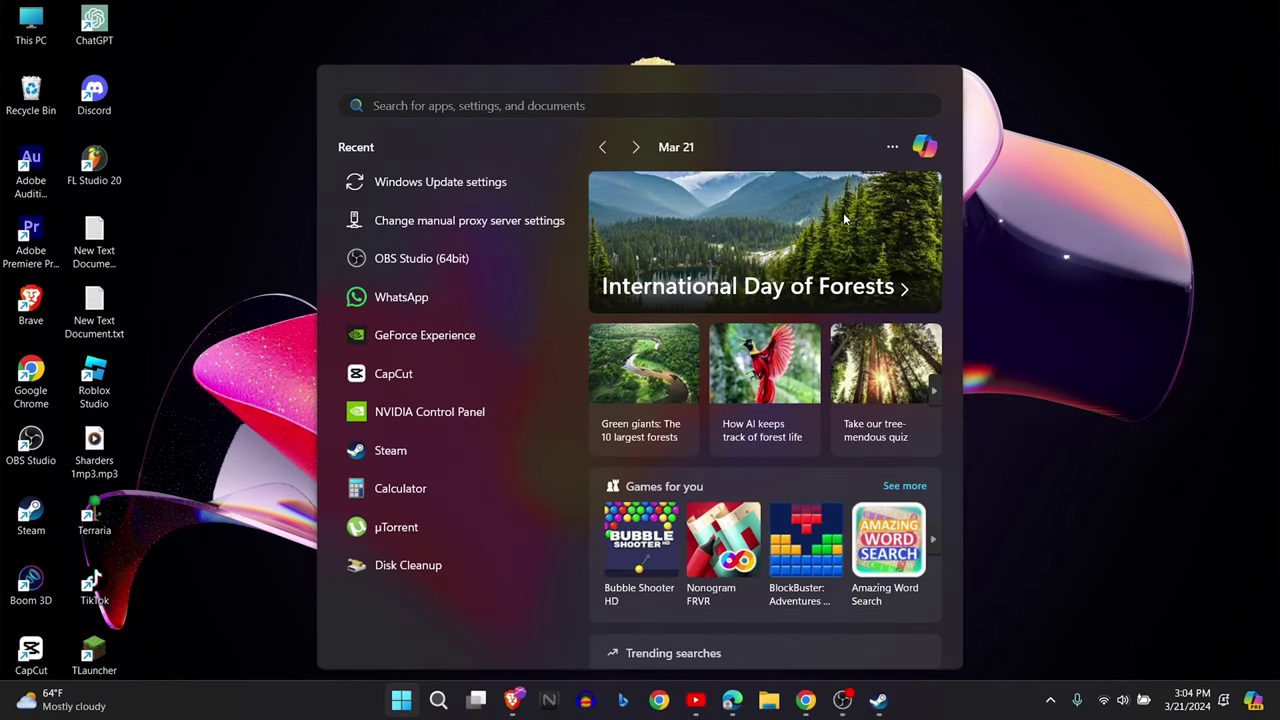
pyautogui.write('network ')
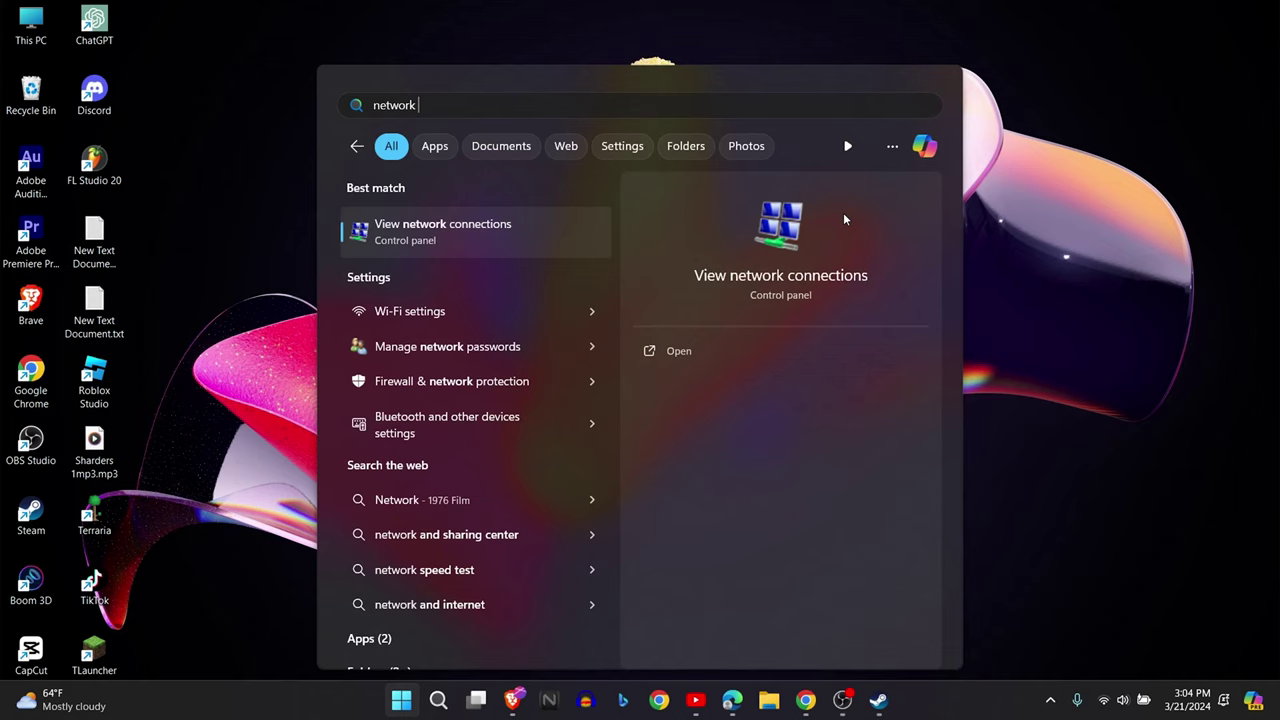
pyautogui.write('reset')
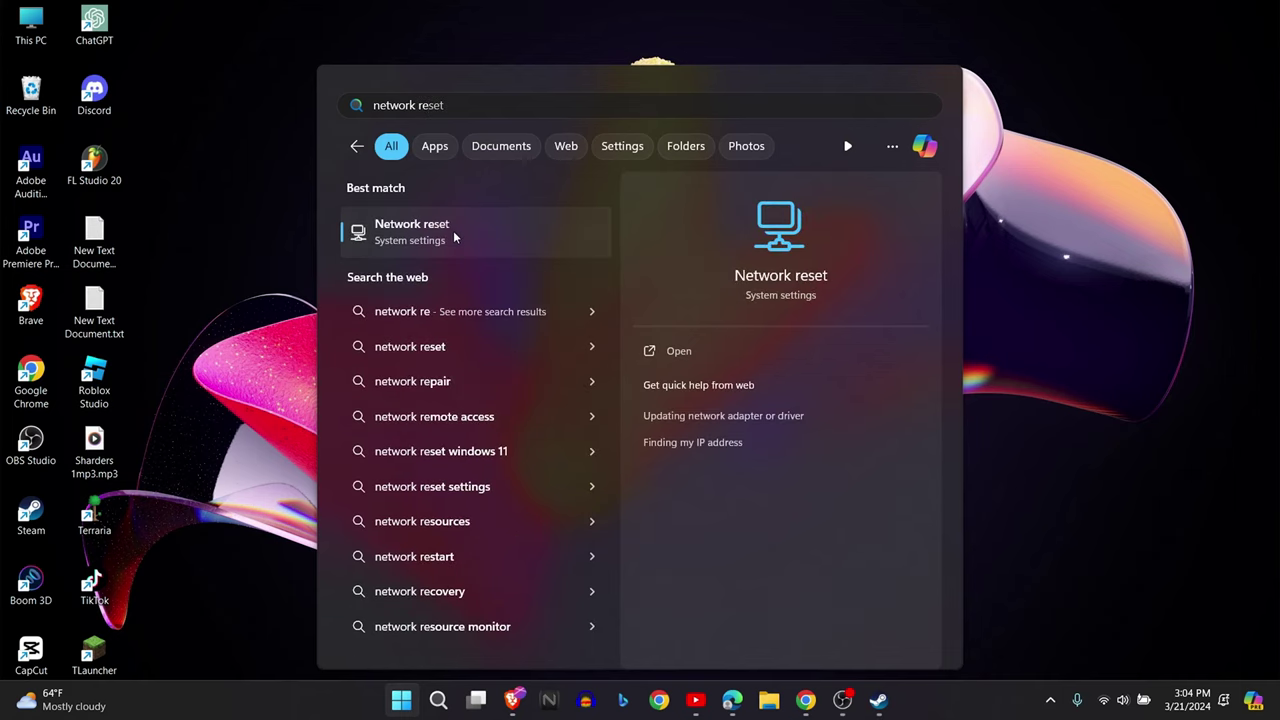
pyautogui.click(453, 230)
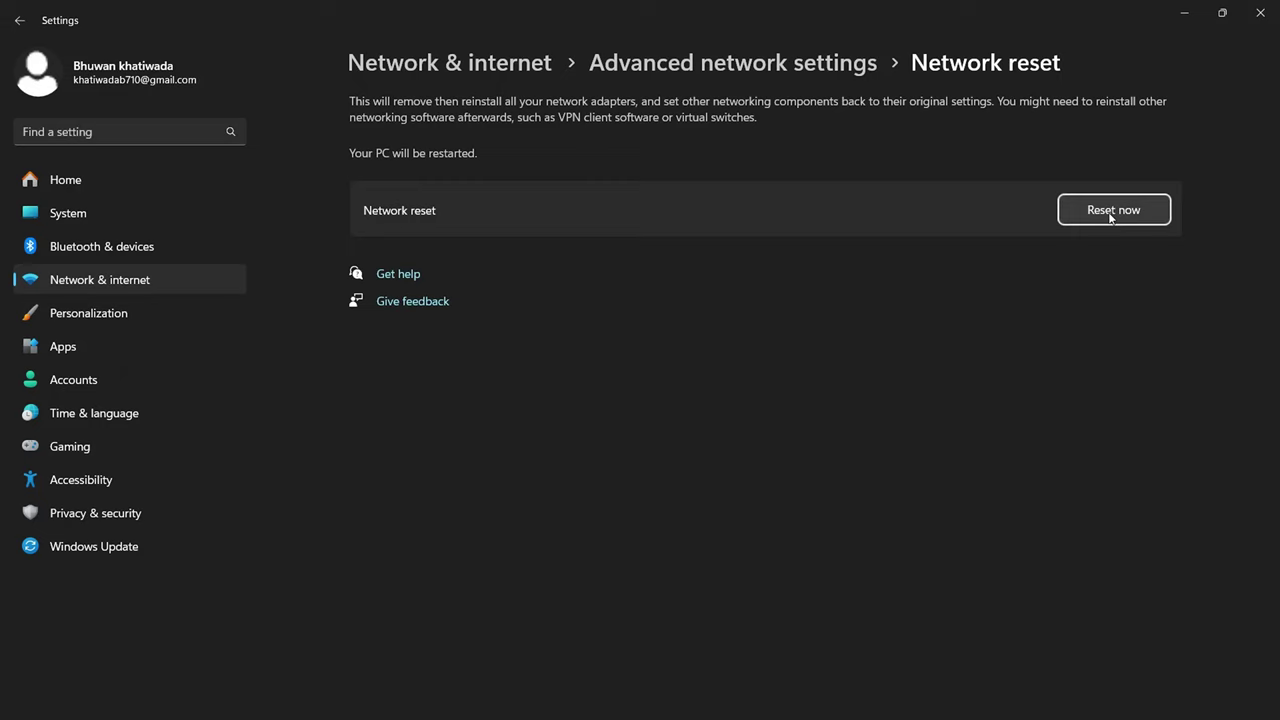
pyautogui.click(1260, 12)
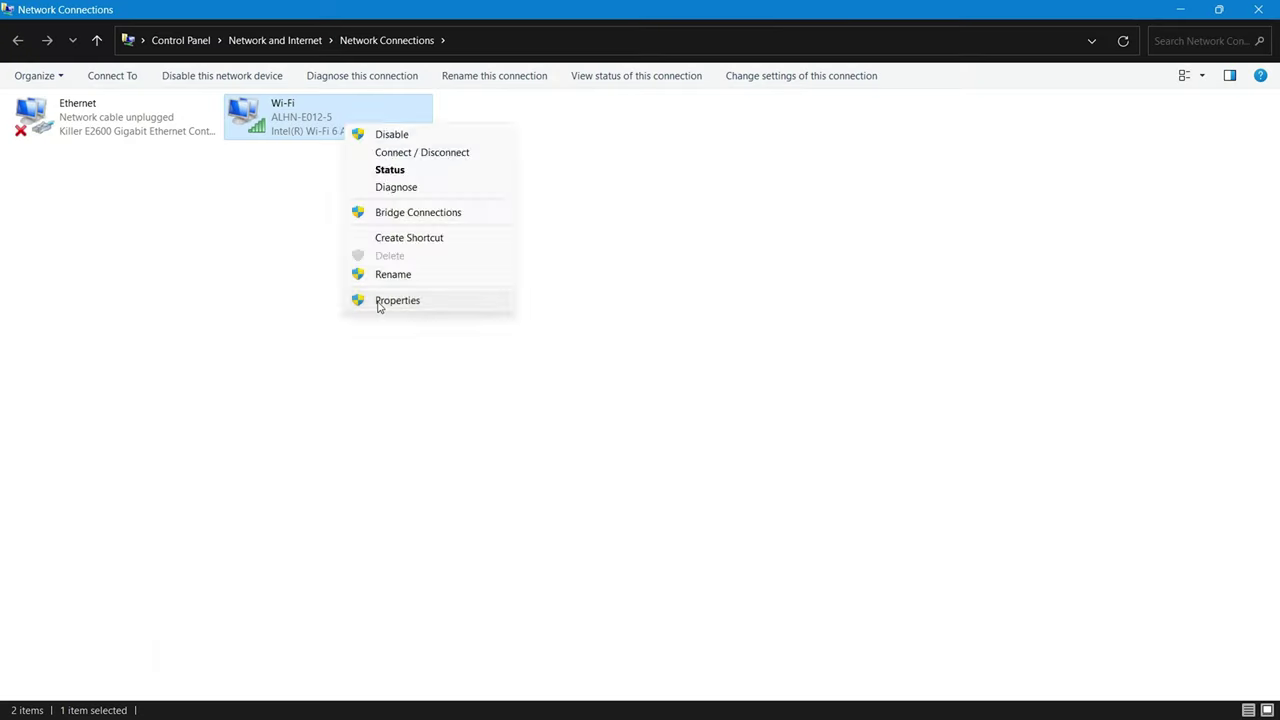
# - Open the Wi-Fi connection's Internet Protocol Version 4 (TCP/IPv4) properties
pyautogui.click(380, 300)
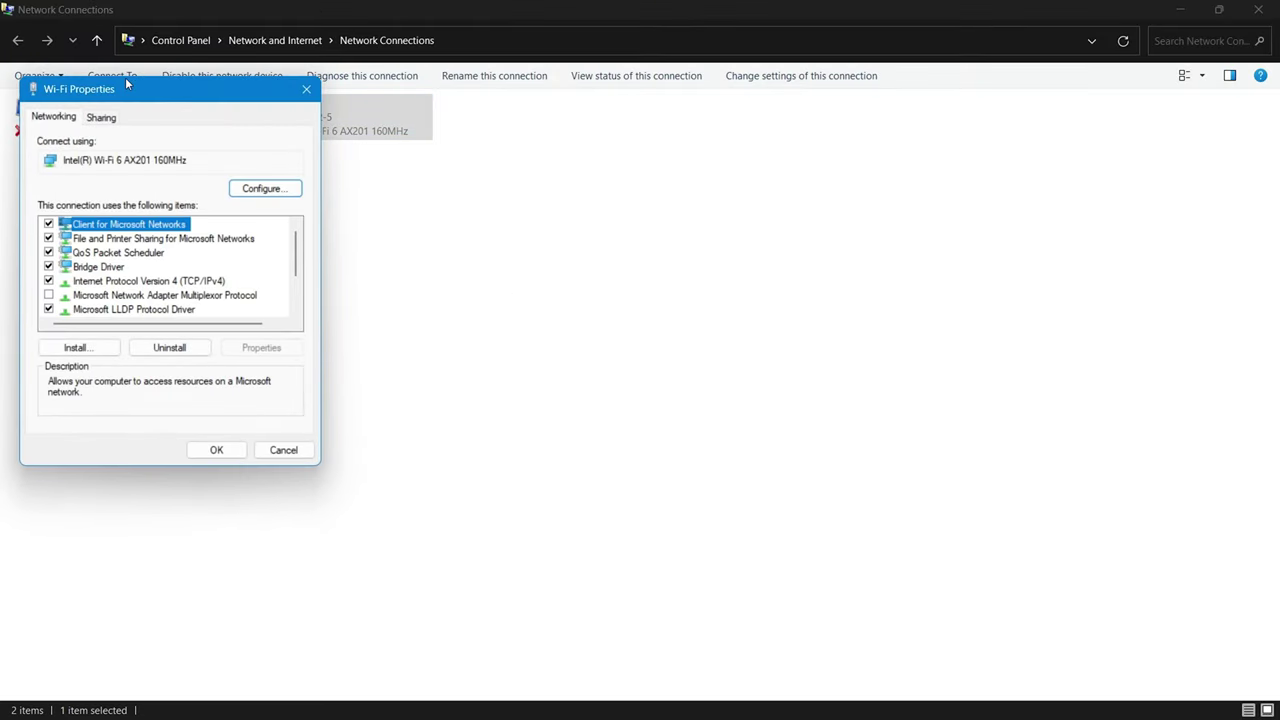
pyautogui.moveTo(125, 81); pyautogui.dragTo(176, 68)
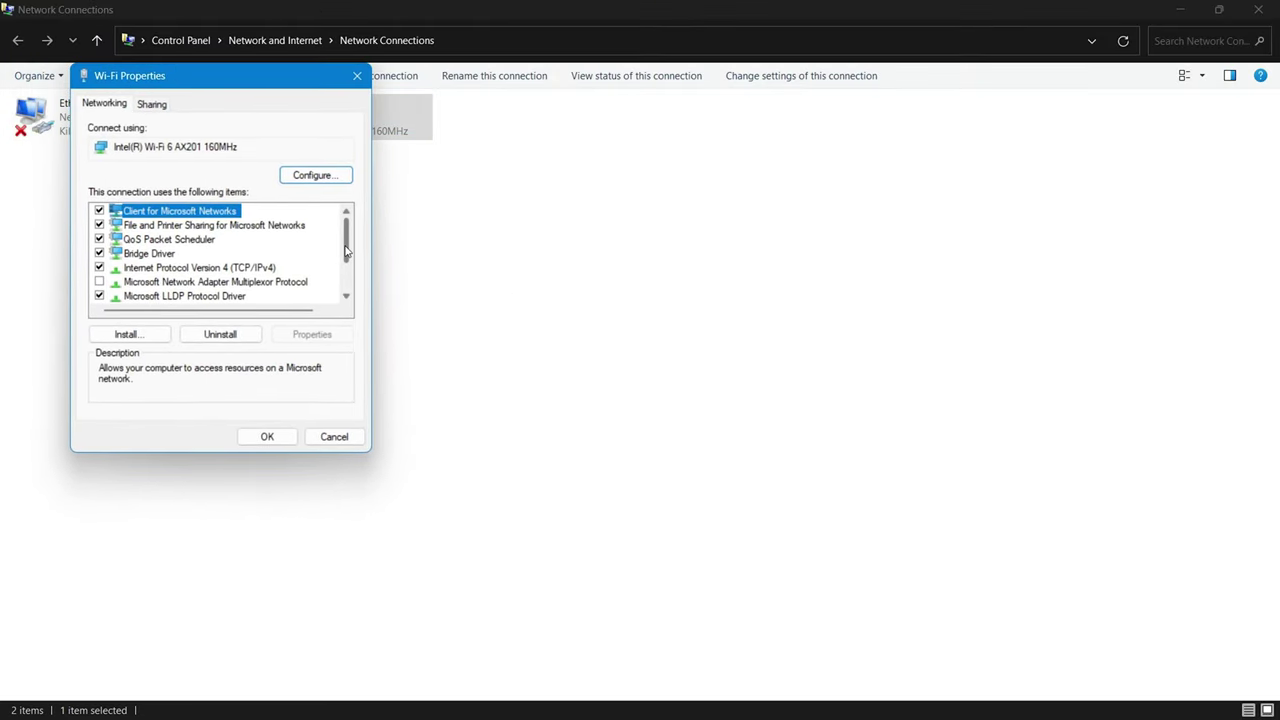
pyautogui.scroll(-1, 345, 252)
pyautogui.click(205, 226)
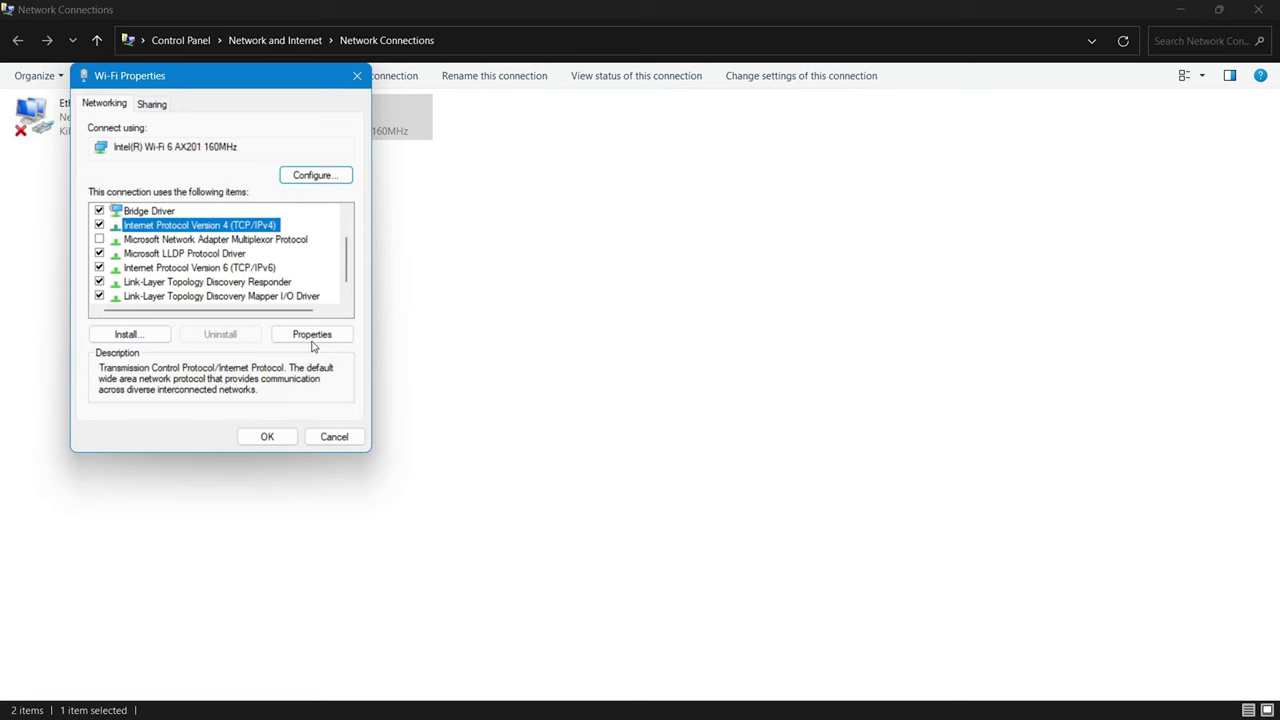
pyautogui.click(313, 335)
# - Use manual DNS servers: 8.8.8.8 preferred and 8.8.4.4 alternate
pyautogui.click(262, 372)
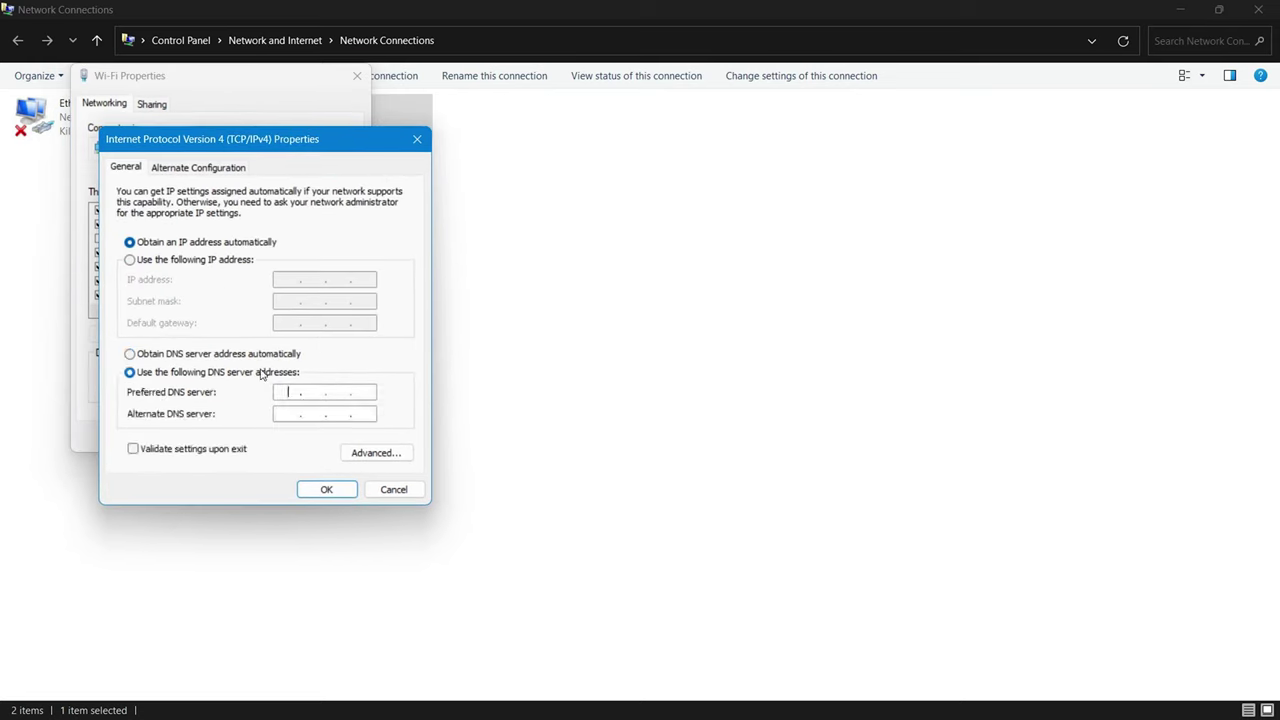
pyautogui.click(130, 372)
pyautogui.write('8 . ')
pyautogui.write('8 . 8 . 8')
pyautogui.click(290, 415)
pyautogui.write('8.8.')
pyautogui.write('4.4')
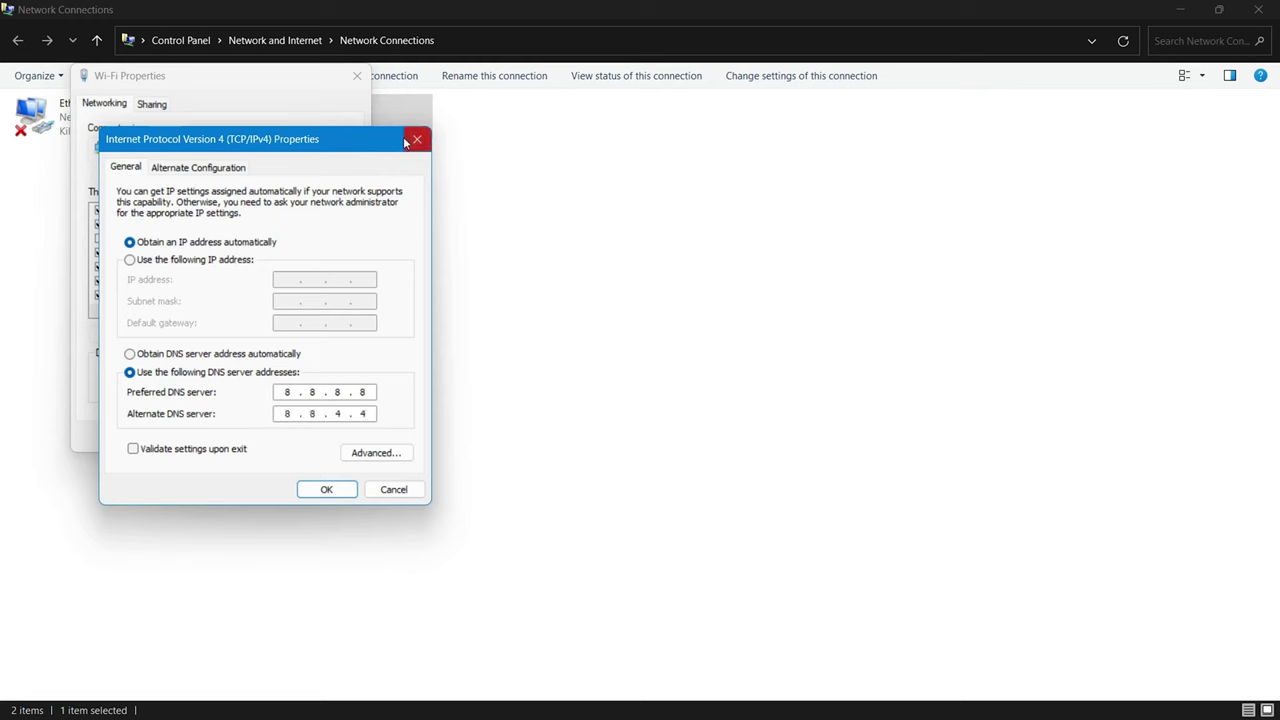